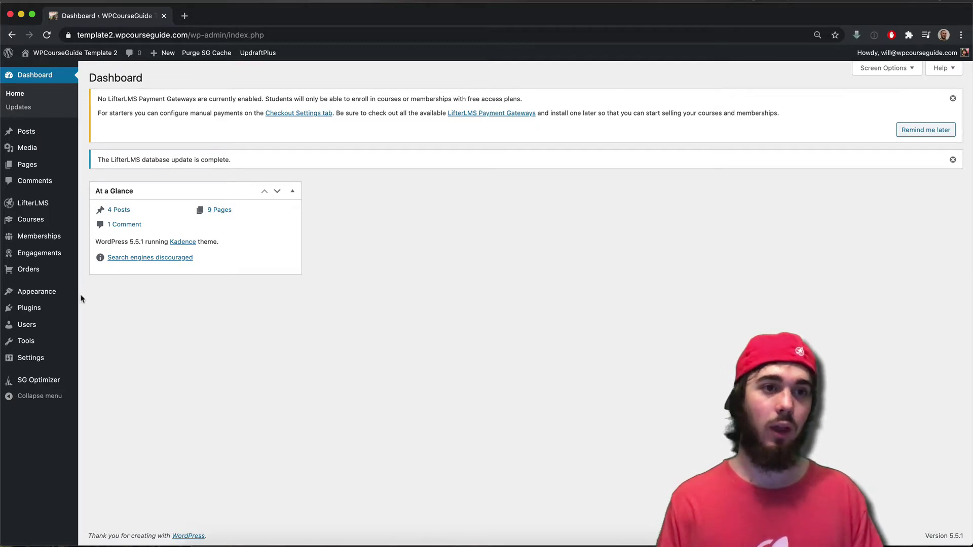
- Search the plugin directory for 'autom' and install the AutomatorWP plugin
mouse_move(76, 308)
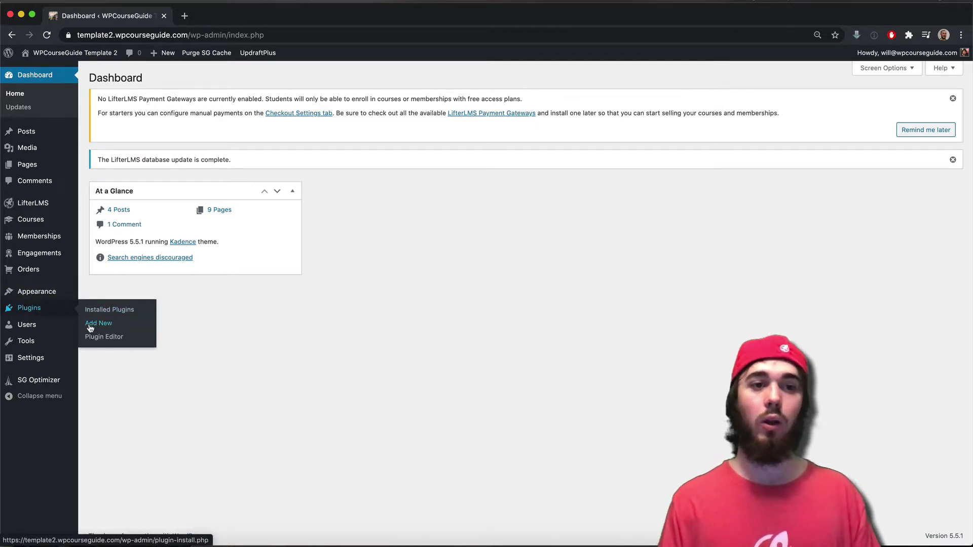
left_click(90, 324)
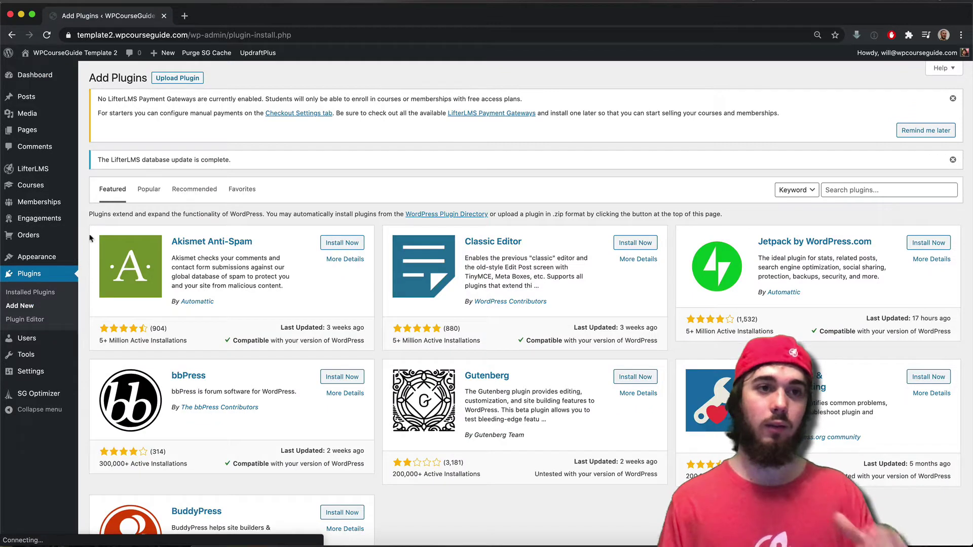
left_click(831, 184)
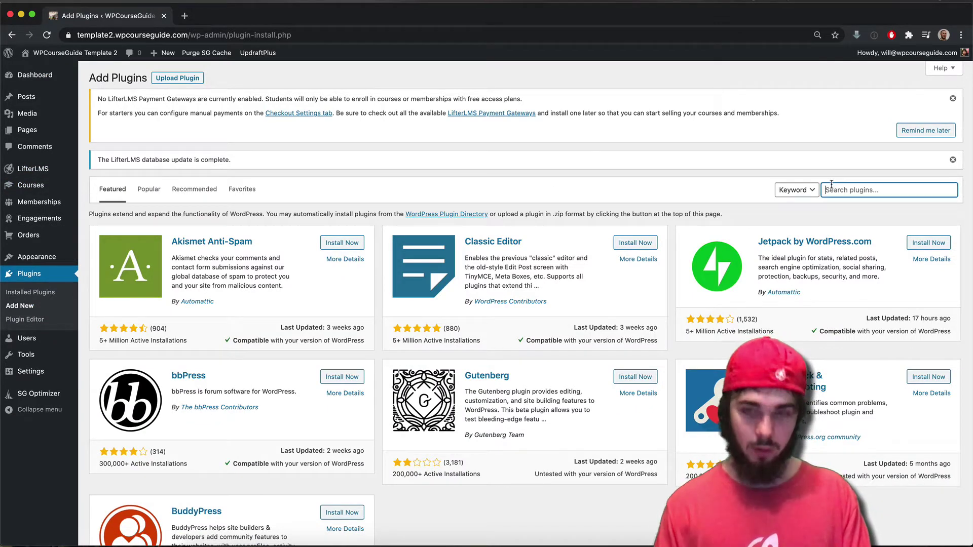
type("automatorwp")
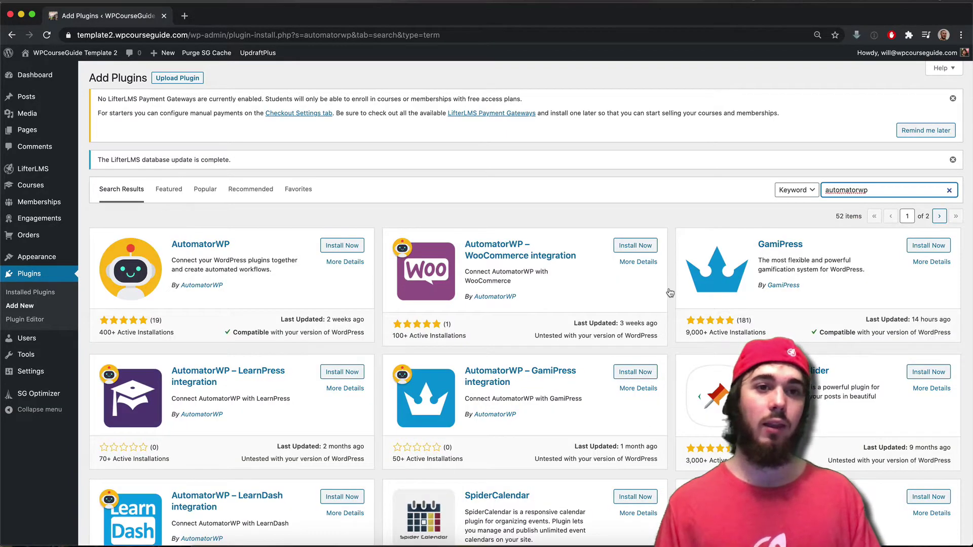
left_click(347, 247)
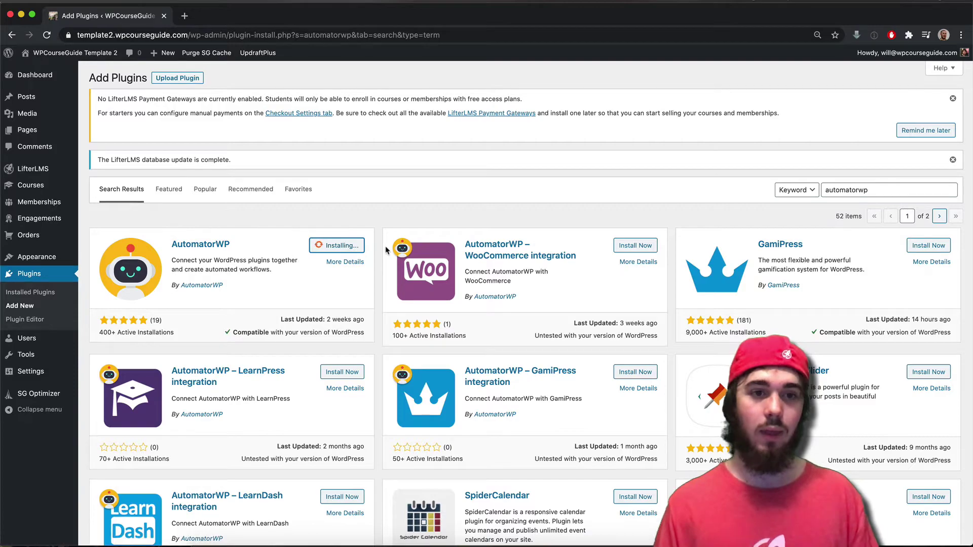
- Install the AutomatorWP LifterLMS integration and go to the Installed Plugins list
scroll(387, 252, "down", 10)
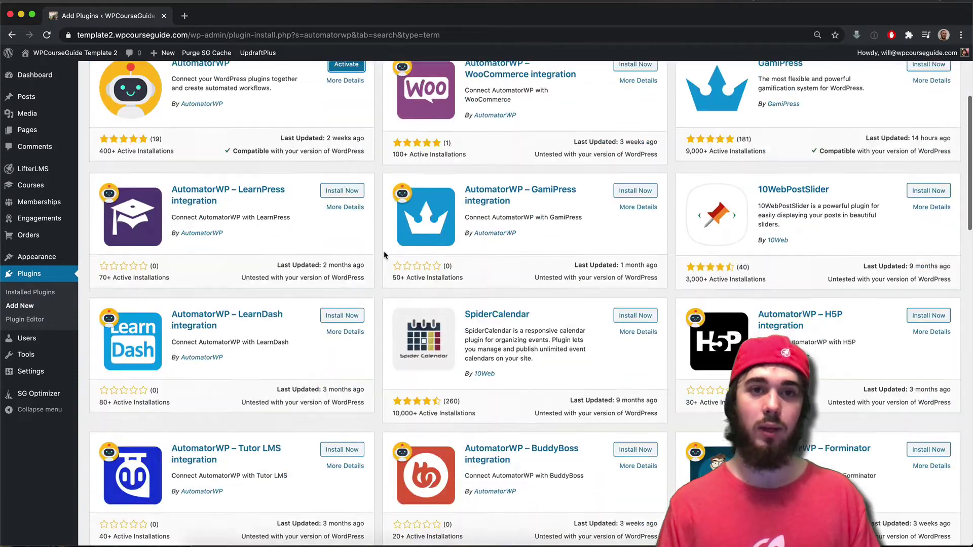
scroll(385, 253, "down", 10)
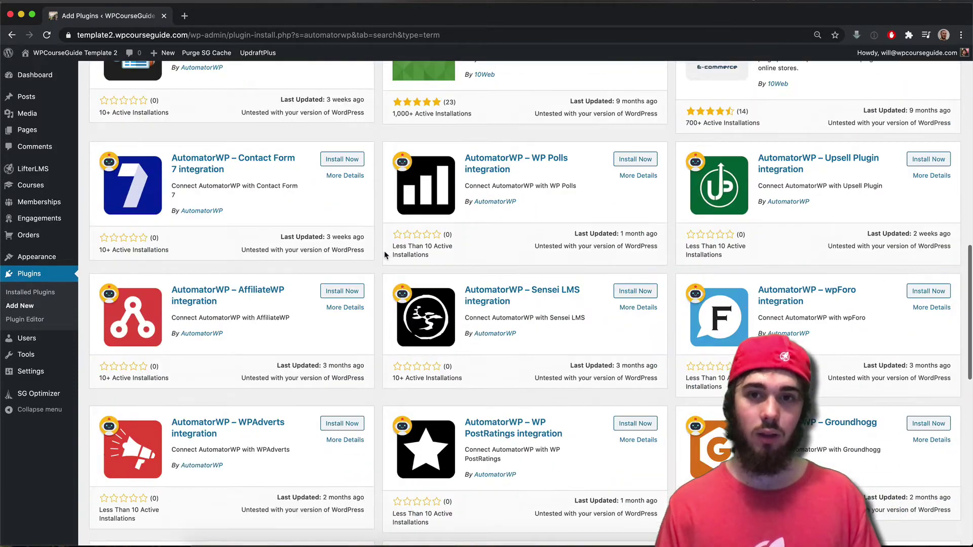
scroll(383, 248, "up", 12)
scroll(381, 246, "up", 9)
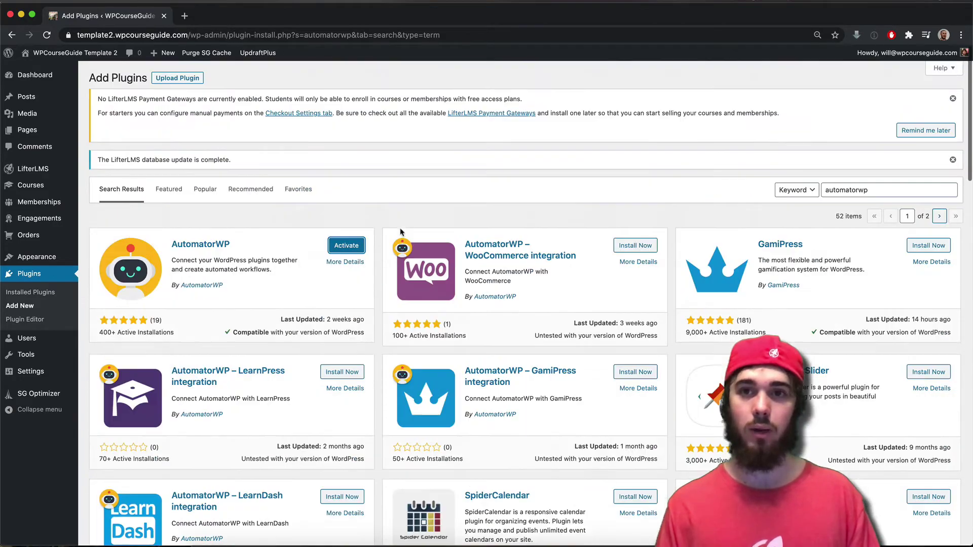
left_click(877, 192)
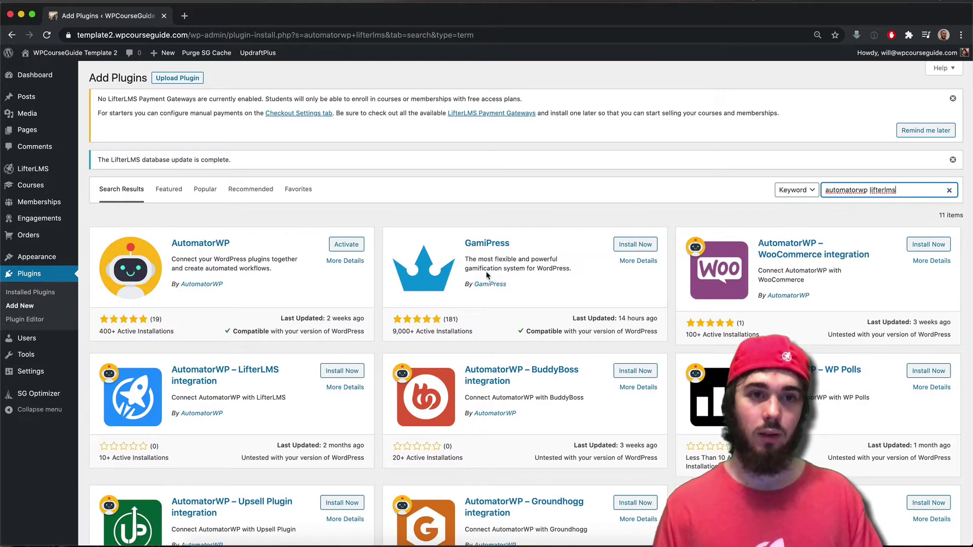
left_click(343, 372)
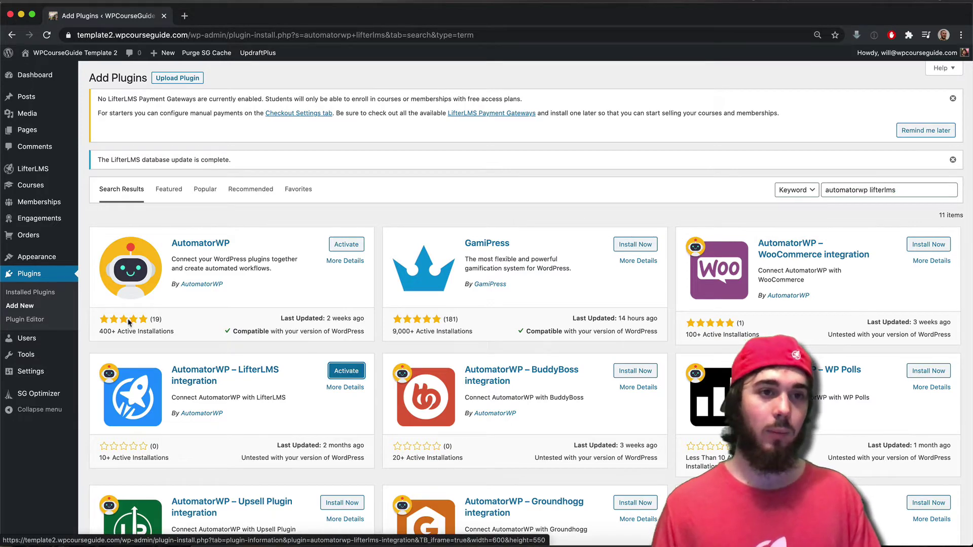
left_click(30, 293)
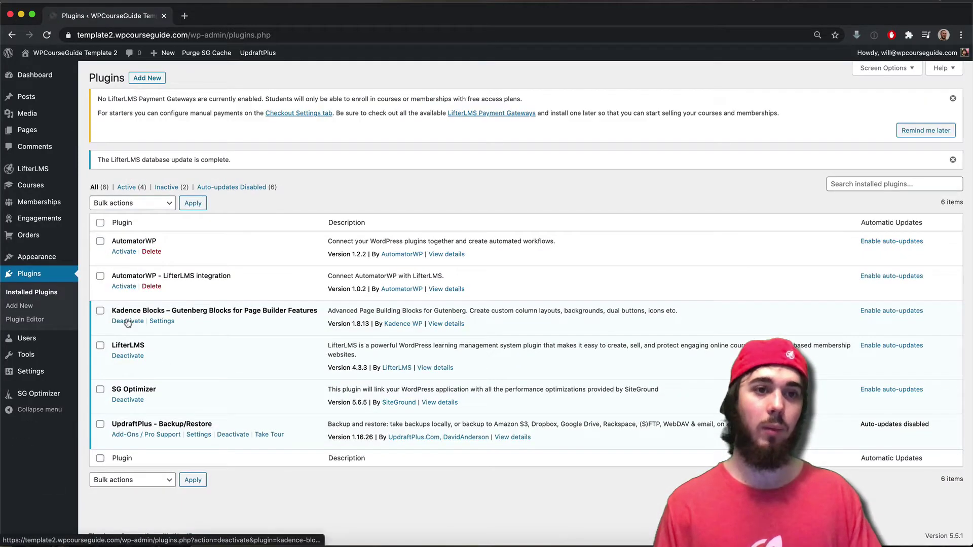
- Bulk-activate AutomatorWP and its LifterLMS integration
left_click(100, 242)
left_click(100, 277)
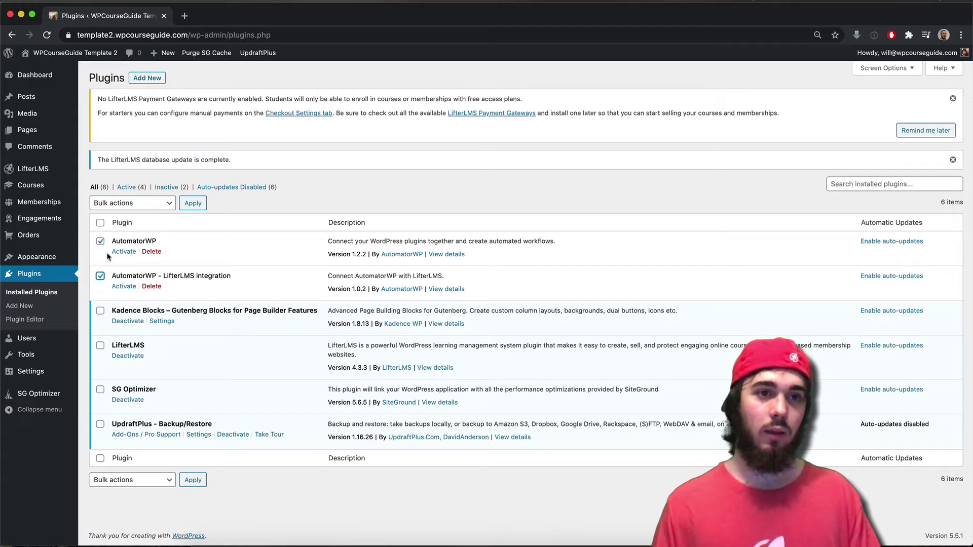
left_click(119, 205)
left_click(122, 212)
left_click(193, 208)
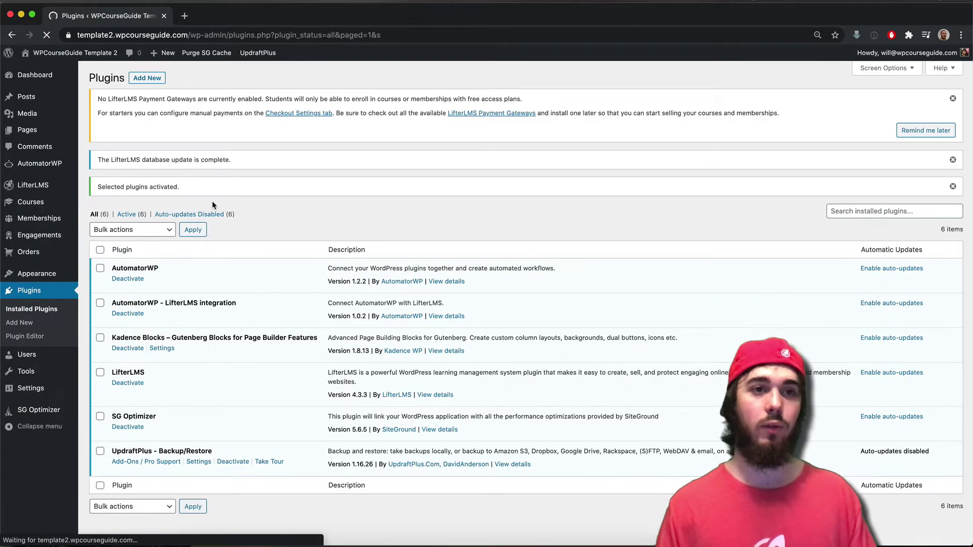
- Start a new automation from the AutomatorWP Automations list
mouse_move(23, 169)
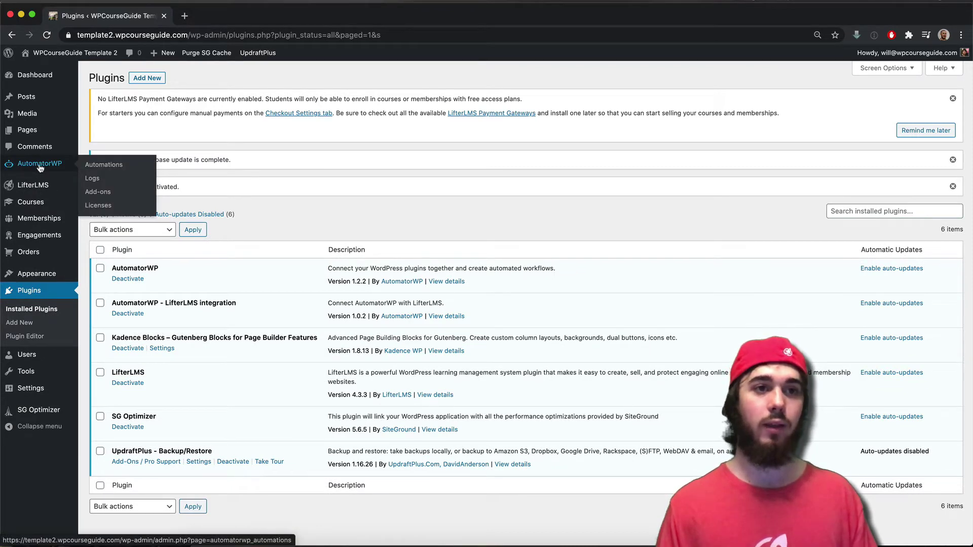
left_click(40, 169)
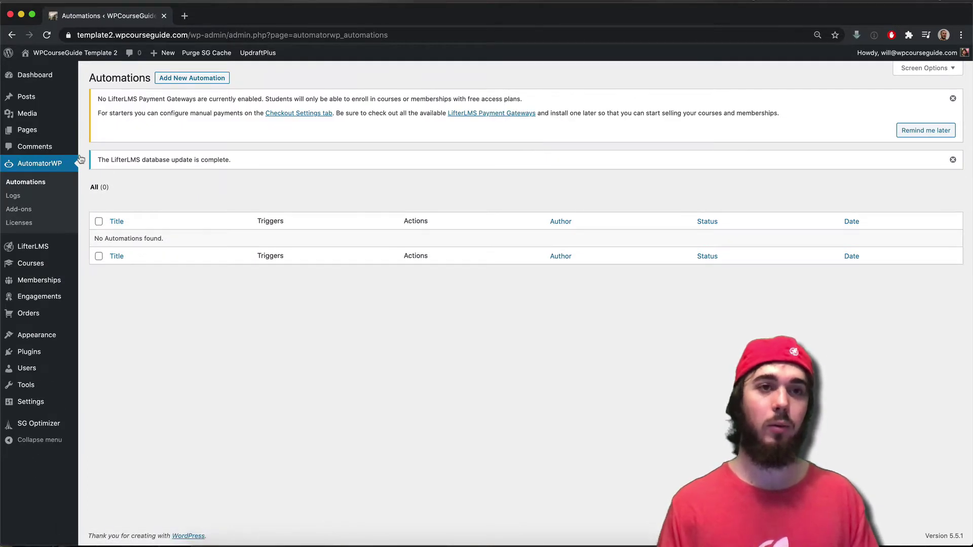
left_click(164, 81)
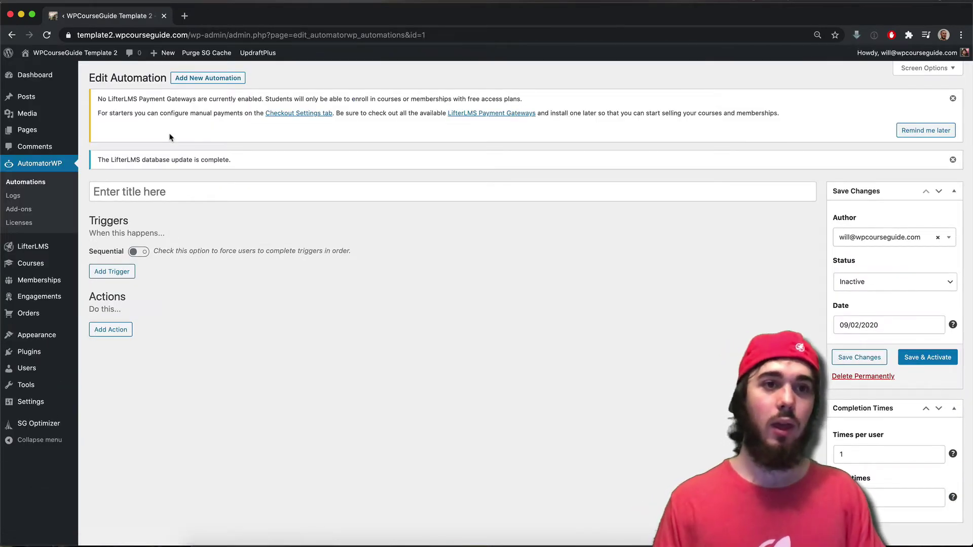
- Title the automation 'Auto Enroll Trigger' and add the WordPress 'User registers to the site' trigger
left_click(130, 189)
type("Auto Enroll Trigger")
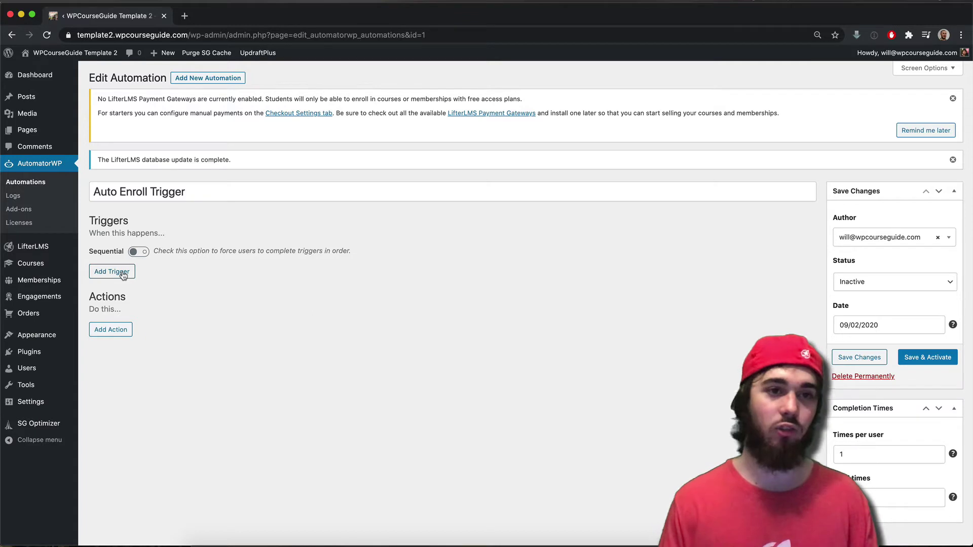
left_click(124, 273)
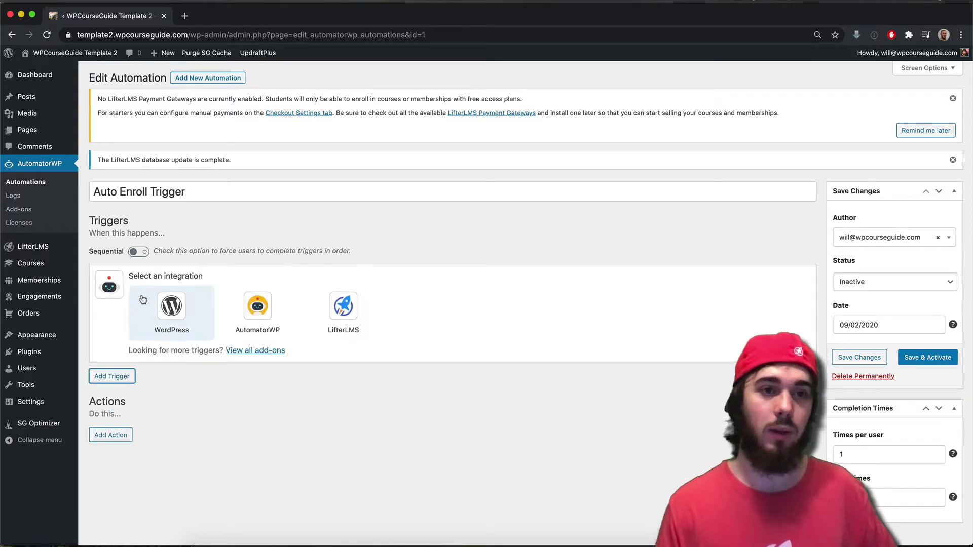
left_click(176, 311)
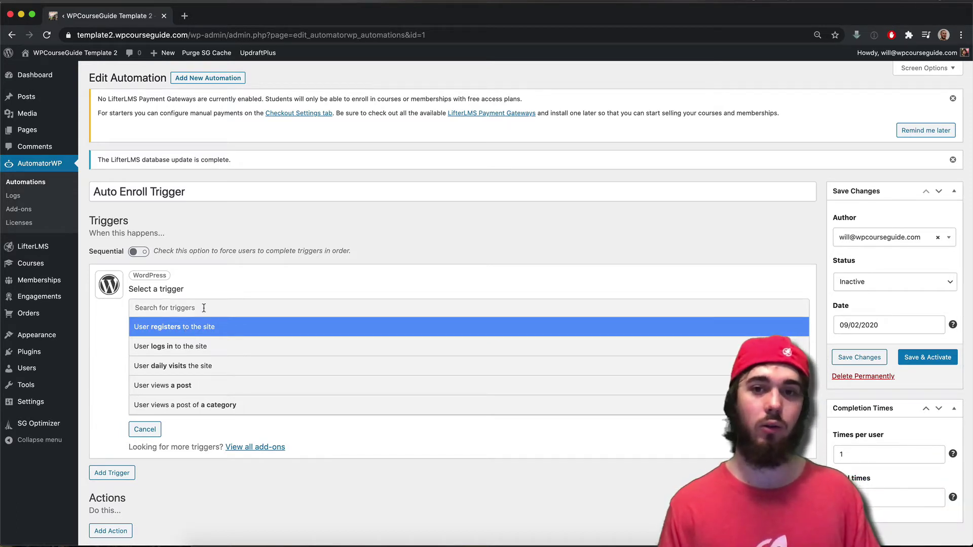
key("Return")
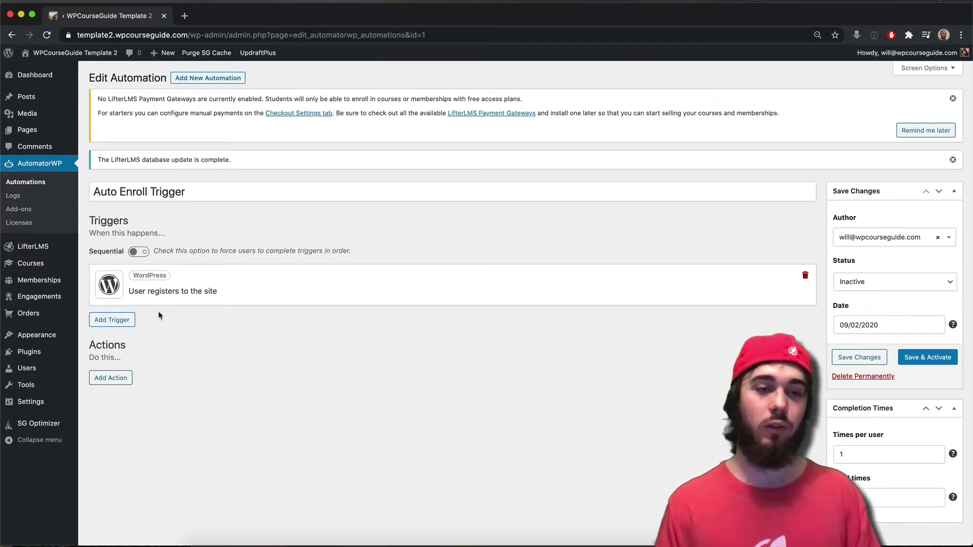
left_click(100, 379)
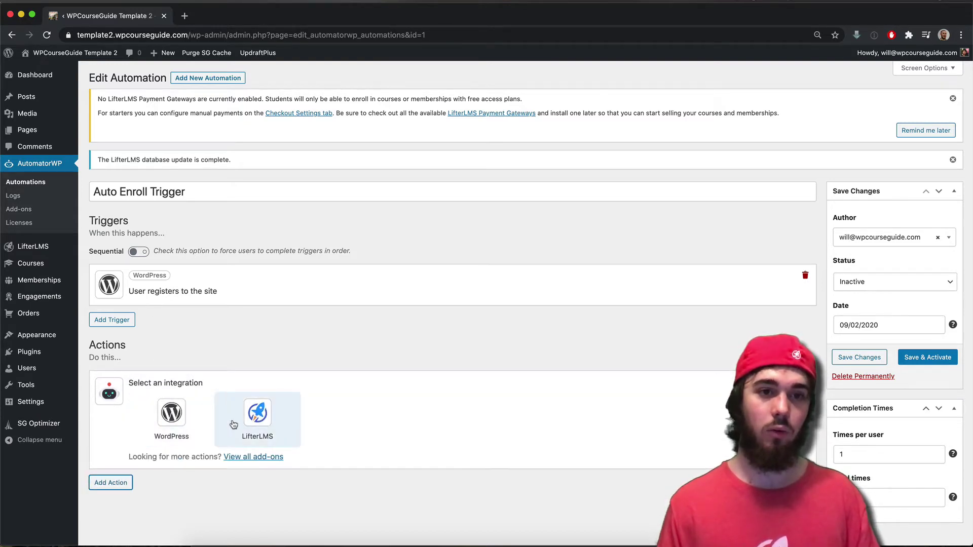
- Add a LifterLMS action enrolling the user in Assignment System Masterclass, then save and activate
left_click(261, 424)
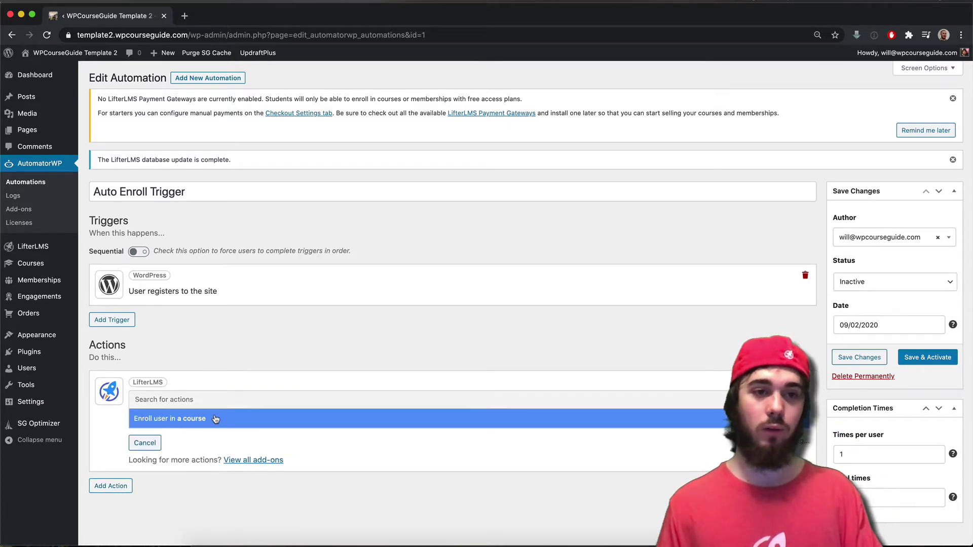
left_click(215, 419)
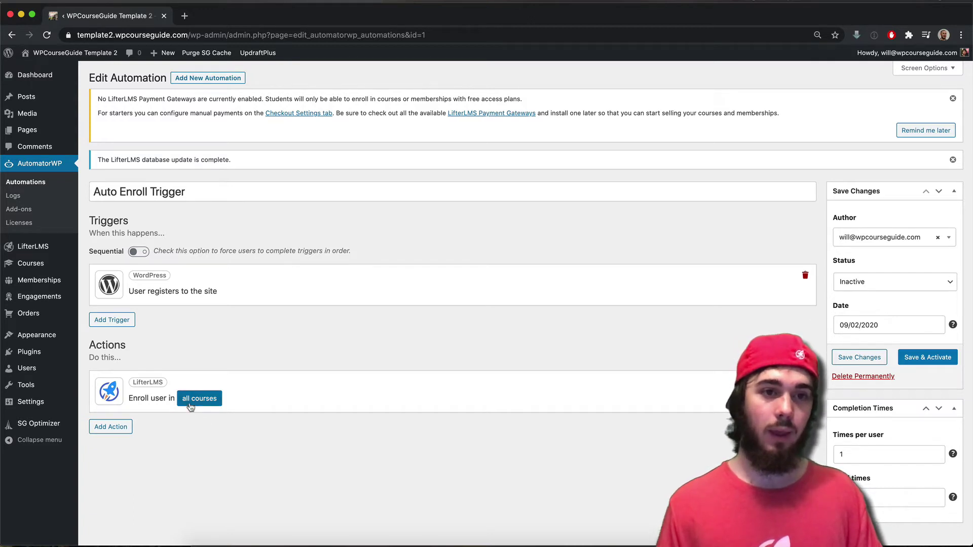
left_click(195, 399)
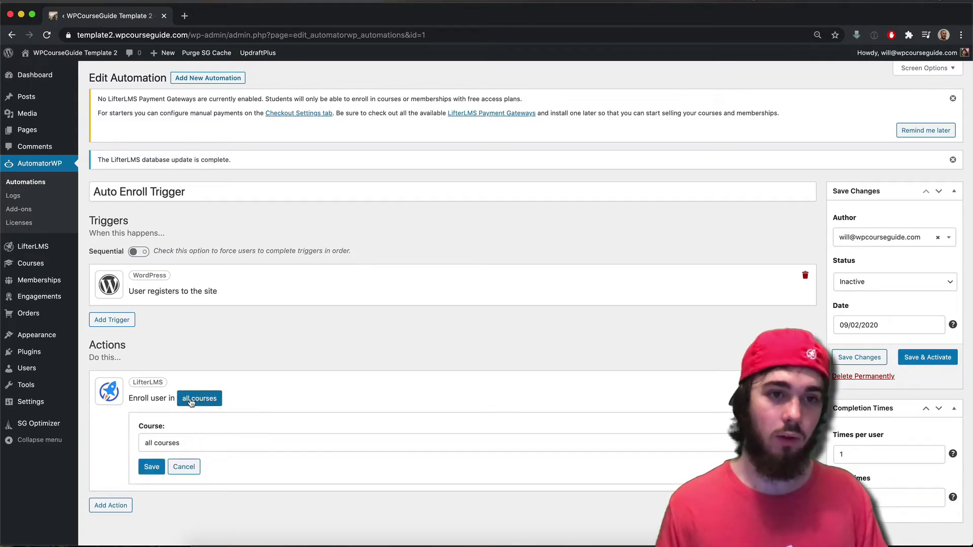
left_click(196, 440)
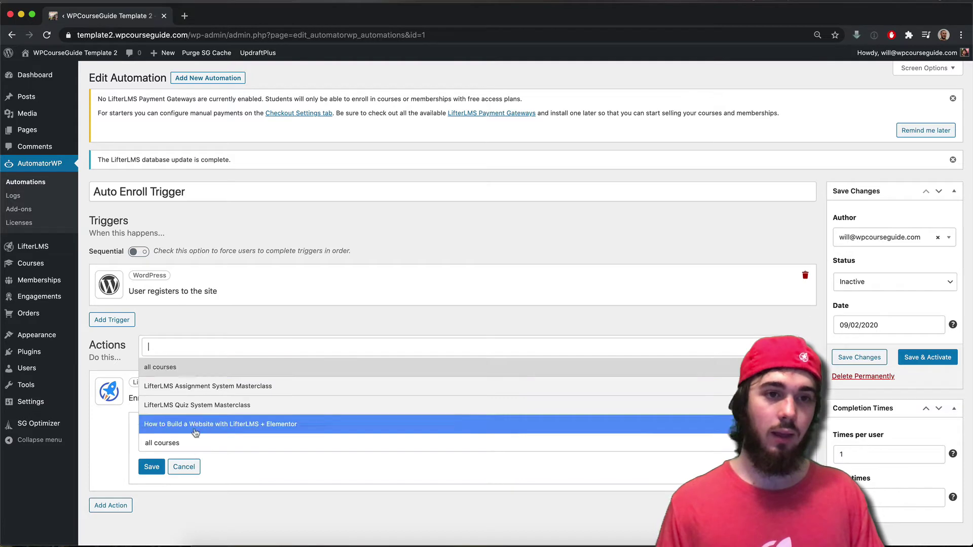
left_click(203, 387)
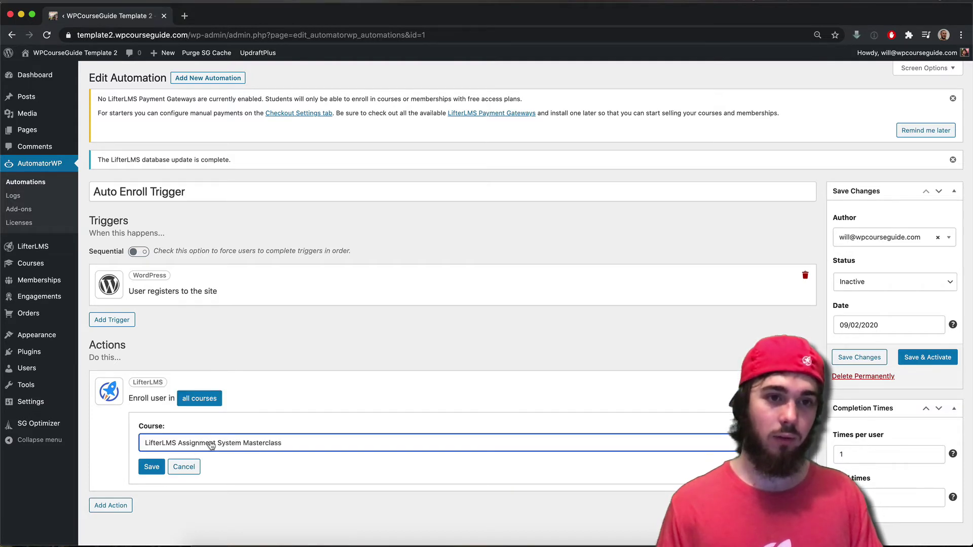
left_click(155, 468)
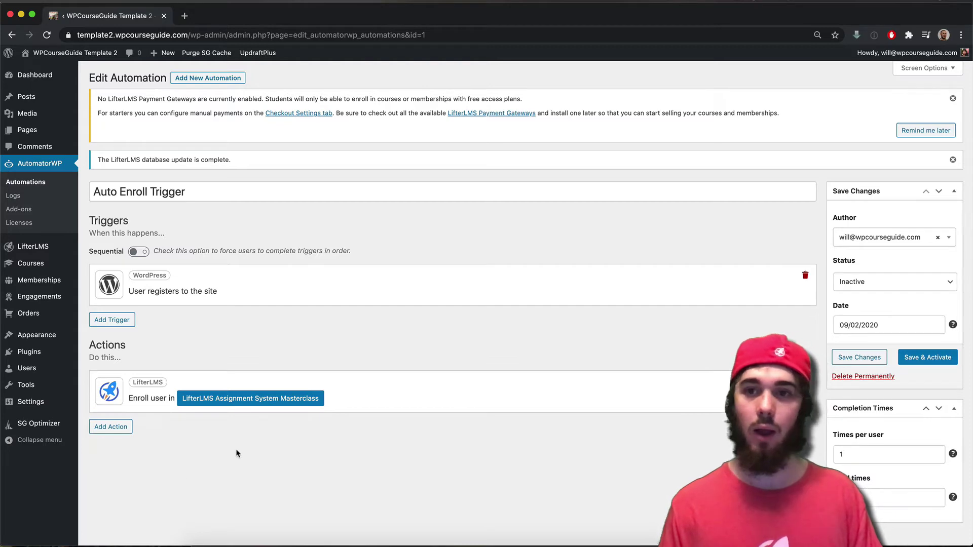
left_click(919, 358)
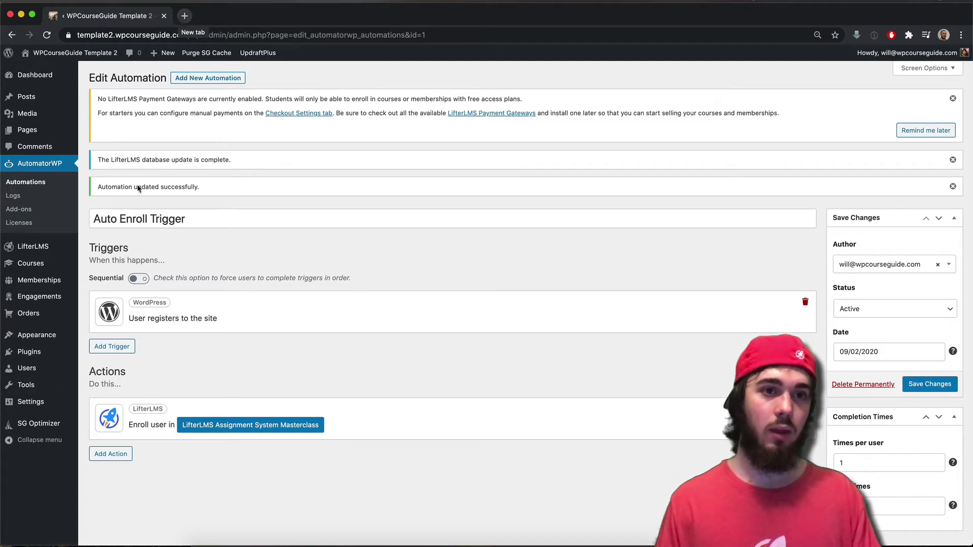
- Copy the access plan's purchase link from the LifterLMS Quiz System Masterclass course editor
left_click(44, 264)
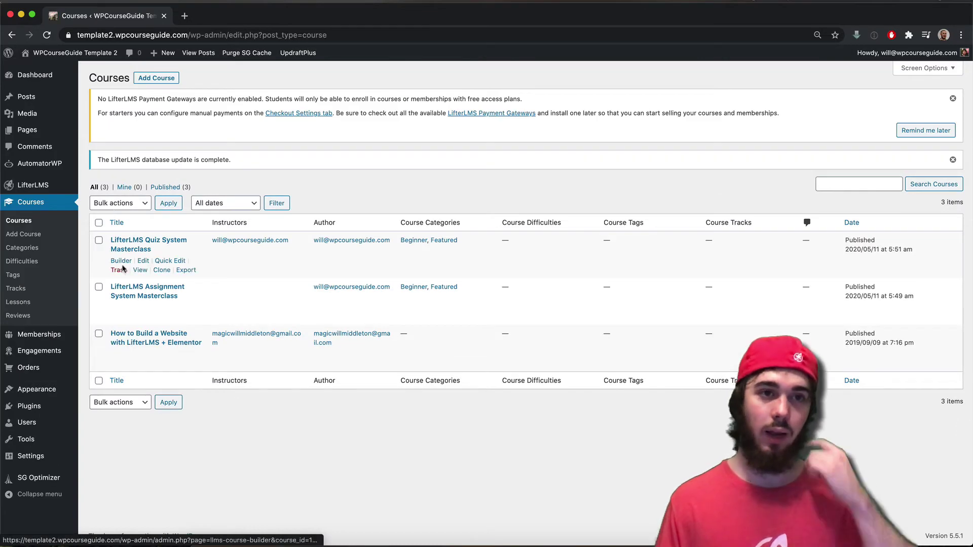
left_click(129, 249)
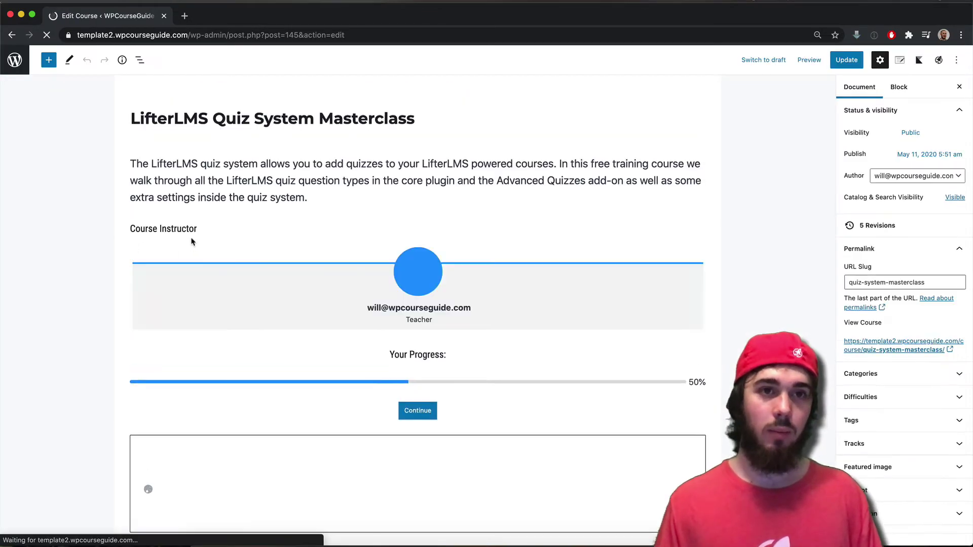
scroll(187, 233, "down", 20)
scroll(183, 230, "down", 5)
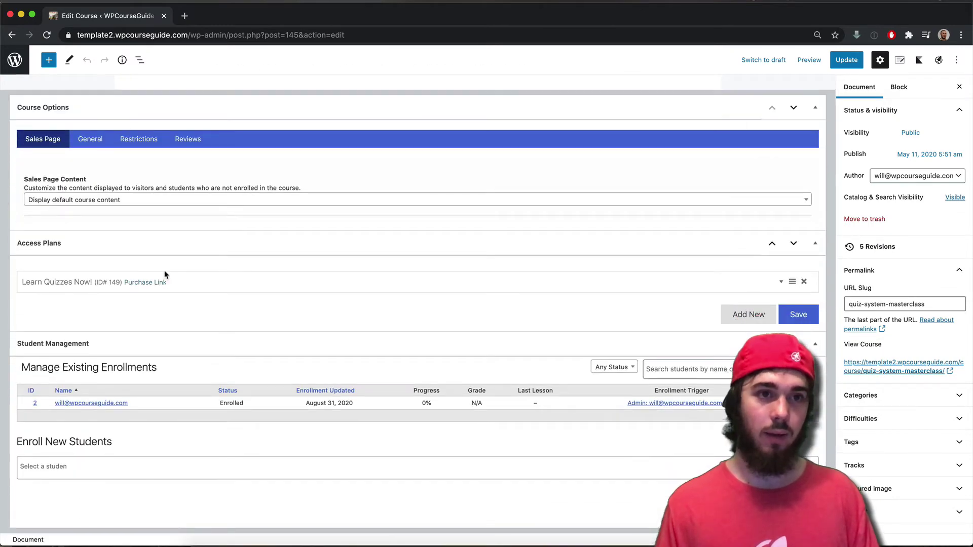
right_click(160, 284)
left_click(206, 351)
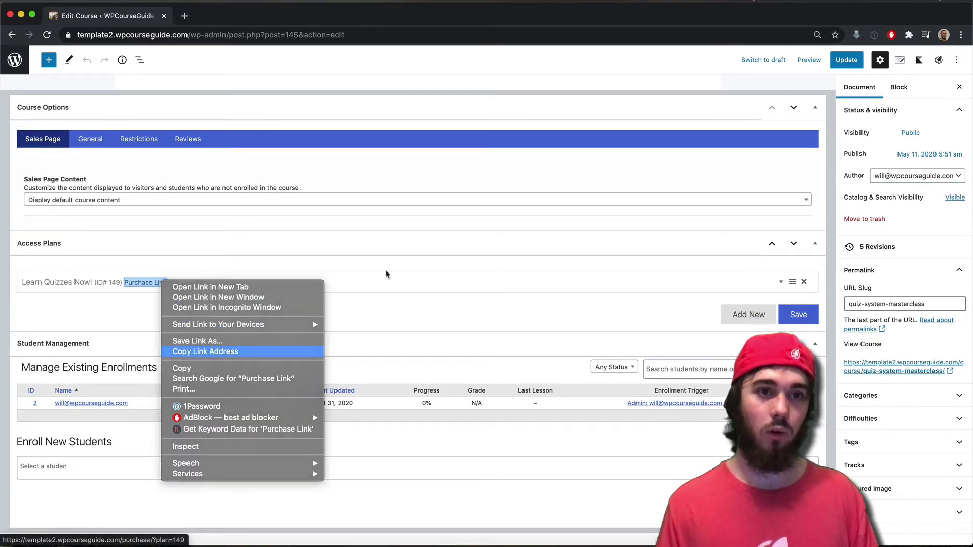
- Load the copied purchase link in a new incognito window
left_click(960, 37)
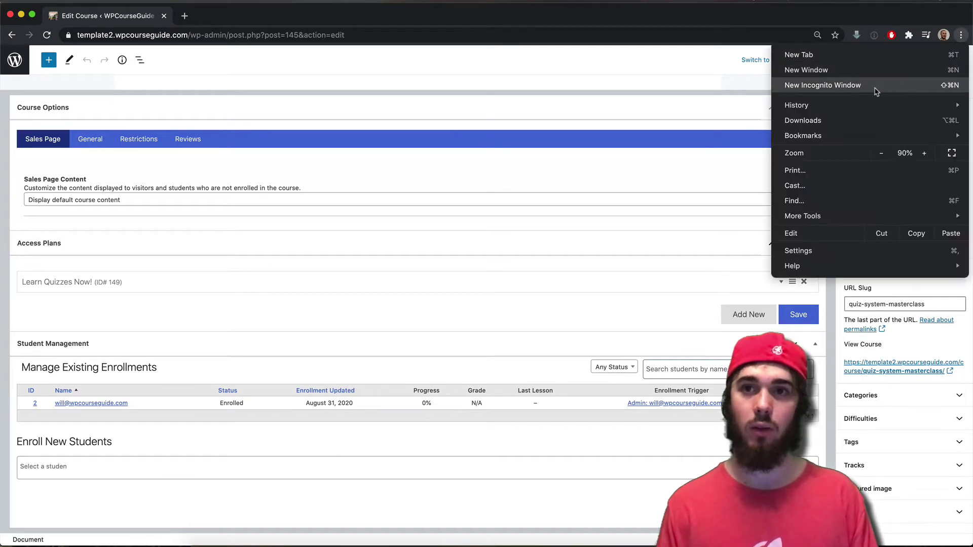
left_click(875, 90)
type("template2.wpcourseguide.com/purchase/?plan=149")
key("Return")
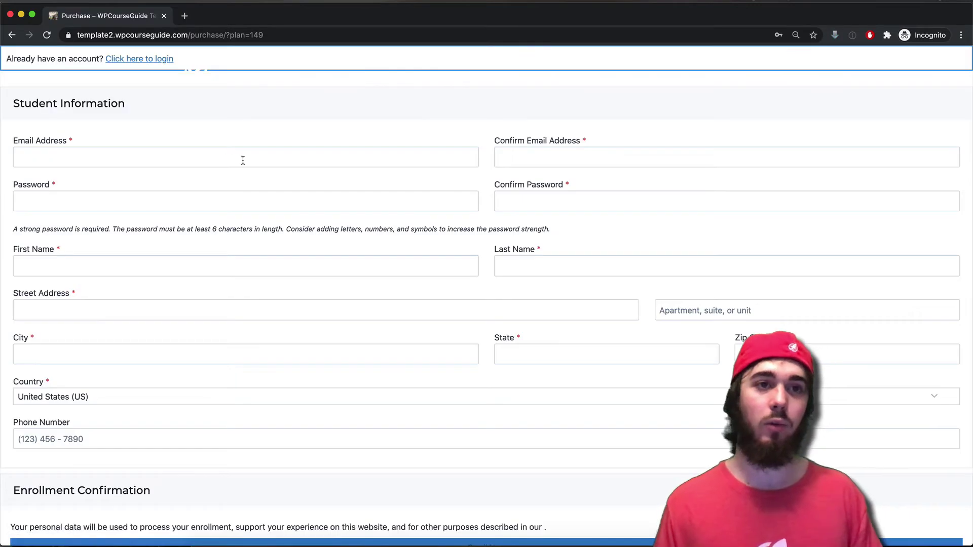
- Enter the student's email address and password, each with its confirmation
left_click(218, 159)
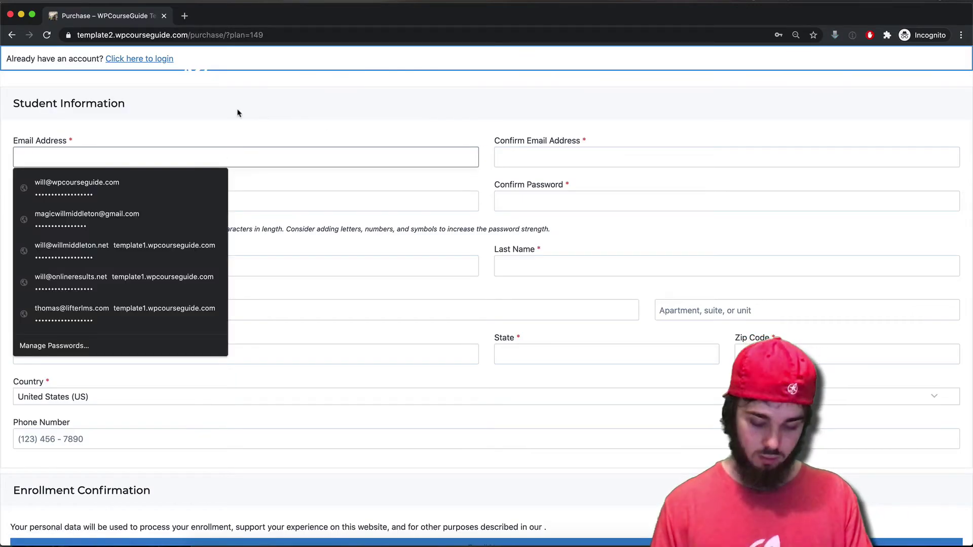
key("super+a")
key("super+c")
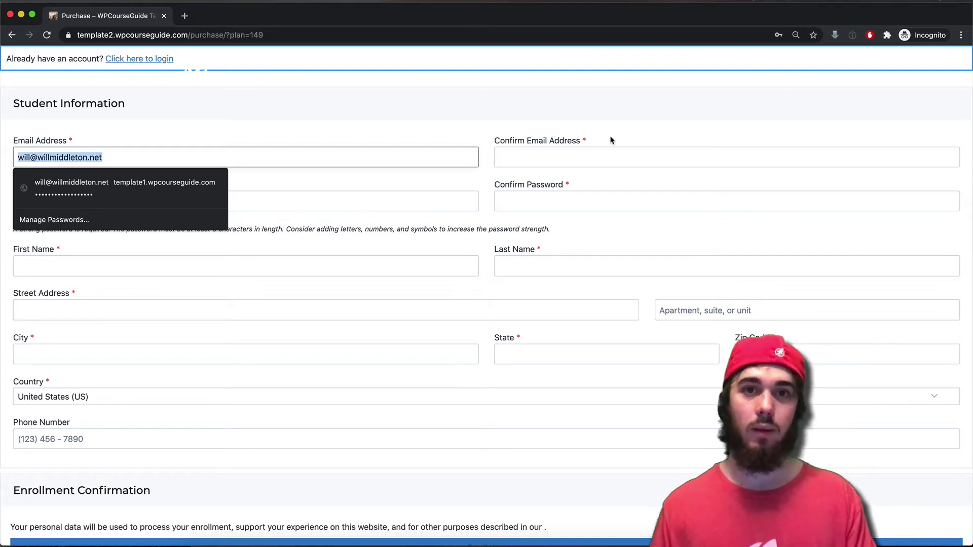
left_click(582, 158)
key("super+v")
left_click(340, 209)
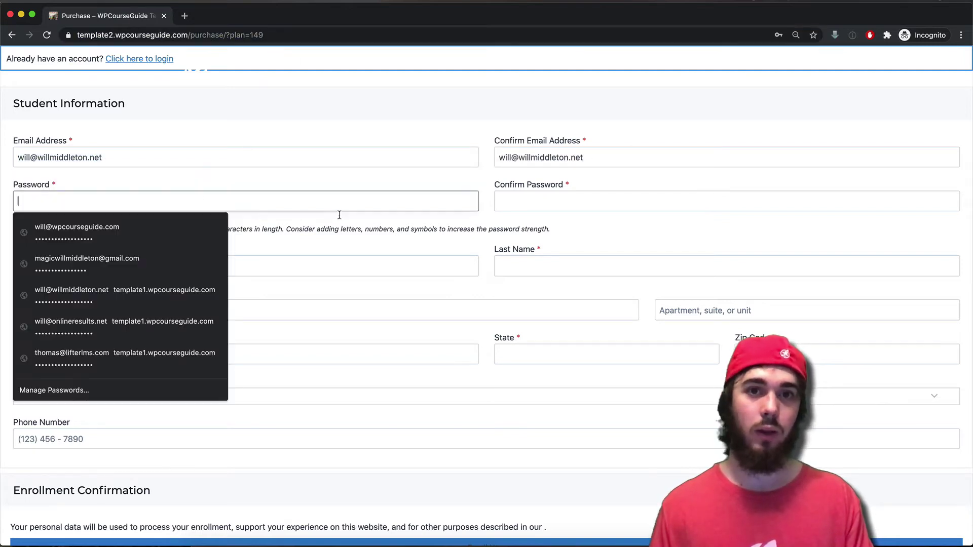
key("super+v")
left_click(553, 202)
key("super+v")
- Enter 'Test' as the first and last name
left_click(221, 269)
type("Test")
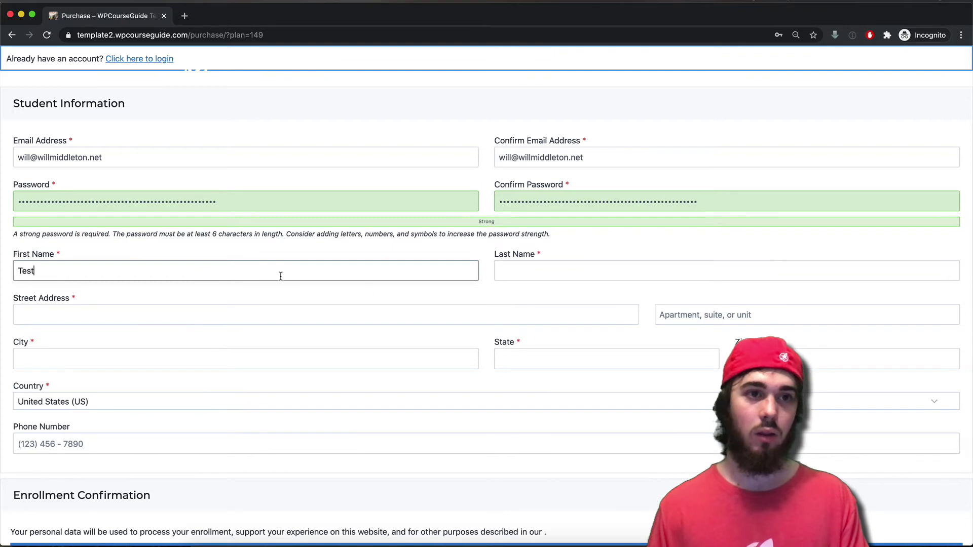
left_click(627, 268)
type("Test")
key("super+a")
key("super+c")
- Fill street and city with 'Test', state 'TE', and submit the enrollment
left_click(338, 311)
key("super+v")
left_click(309, 364)
key("super+v")
left_click(636, 359)
key("super+v")
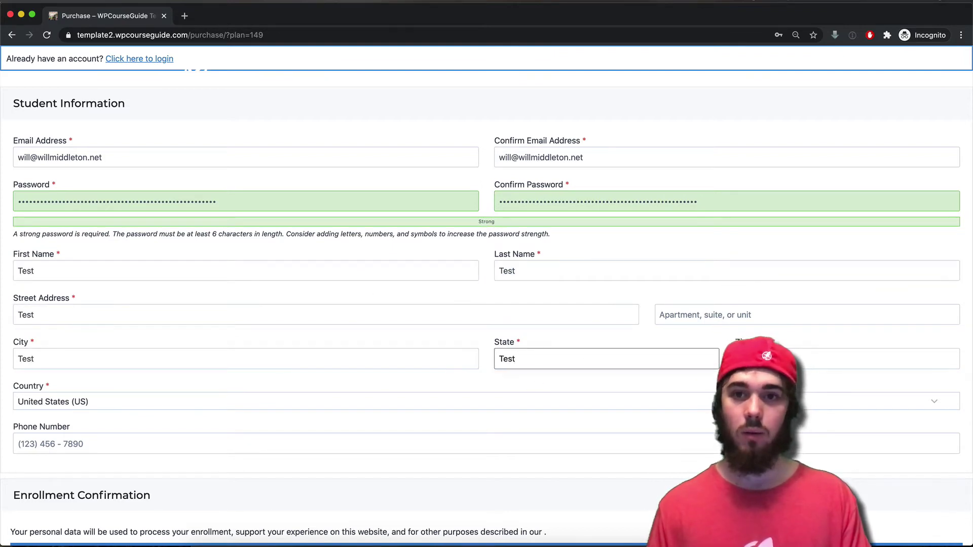
key("super+a")
type("TE")
left_click(760, 358)
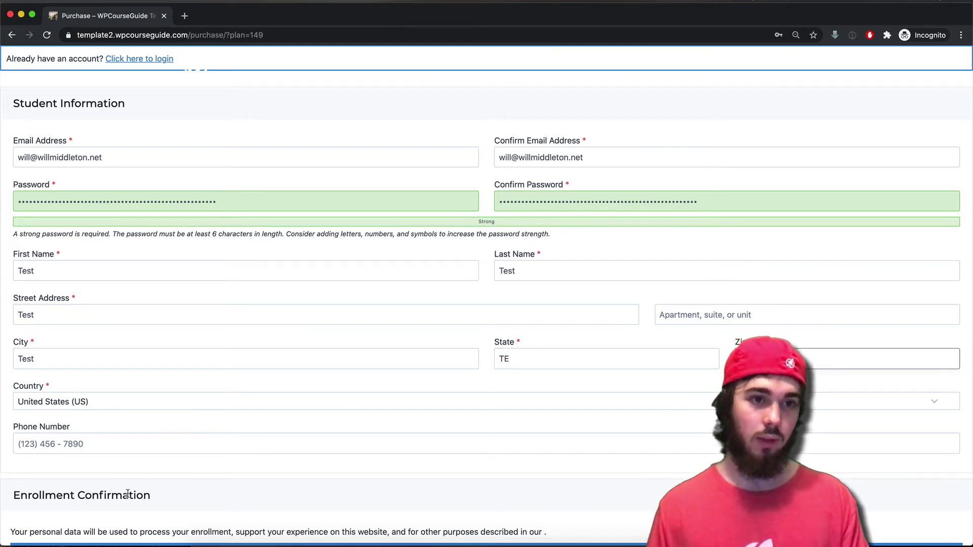
scroll(127, 494, "down", 3)
left_click(442, 462)
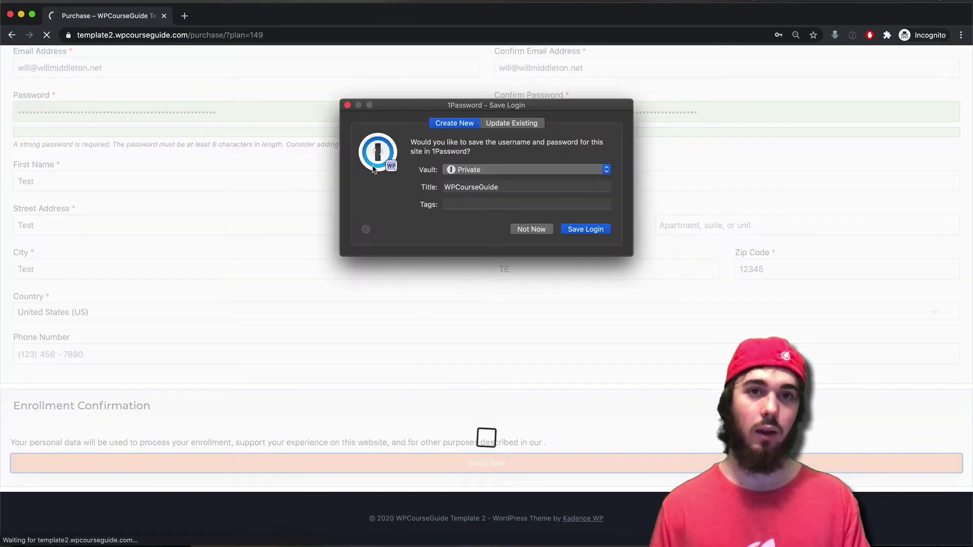
- Dismiss the password-saving prompt and both course enrollment success notices
key("Return")
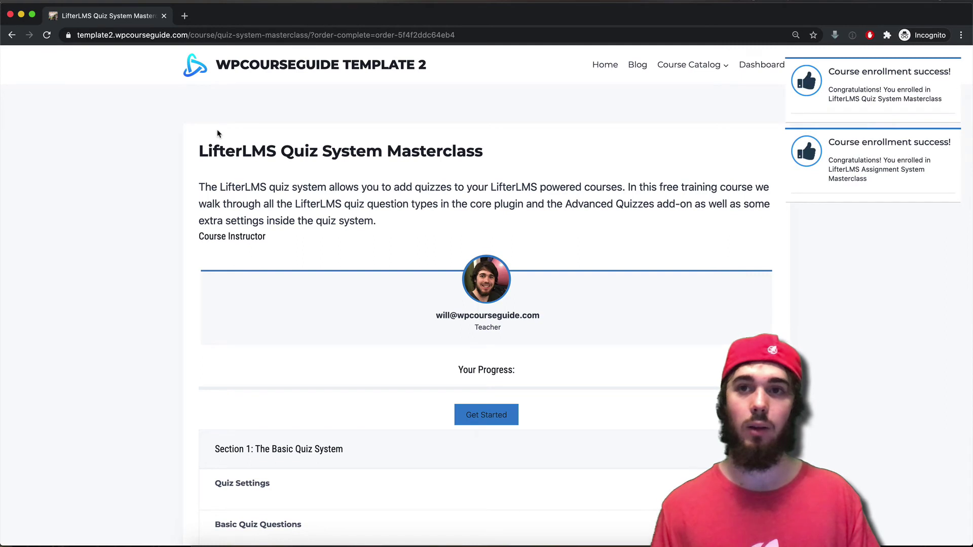
mouse_move(951, 66)
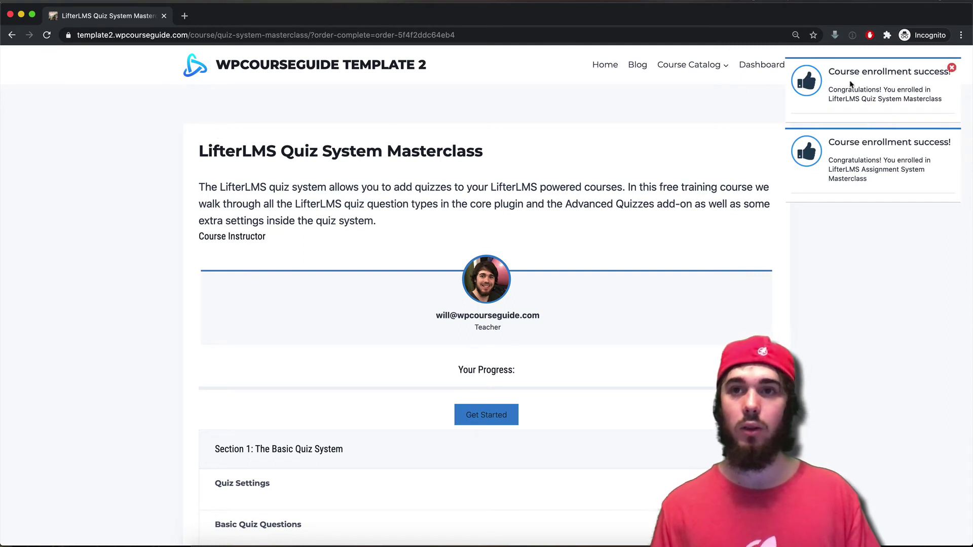
left_click(951, 66)
left_click(950, 69)
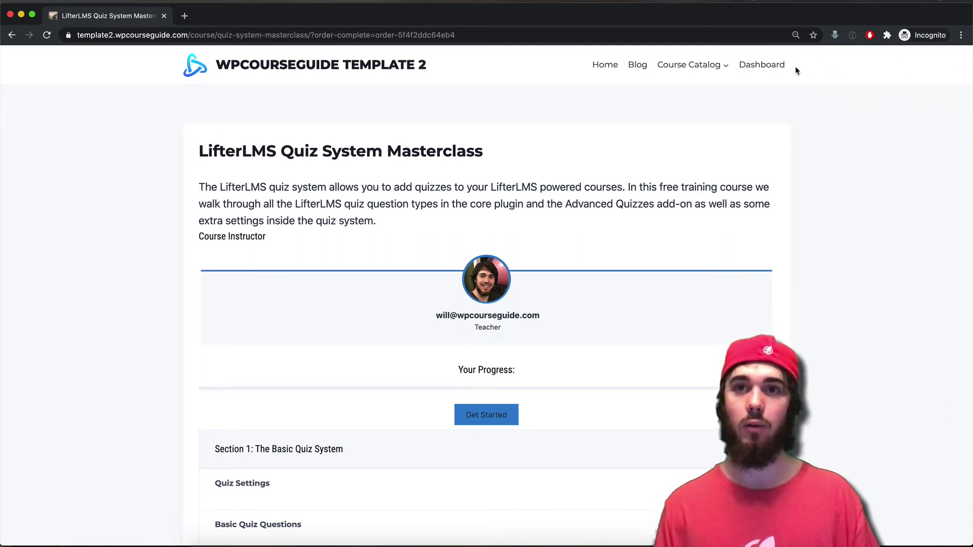
left_click(775, 65)
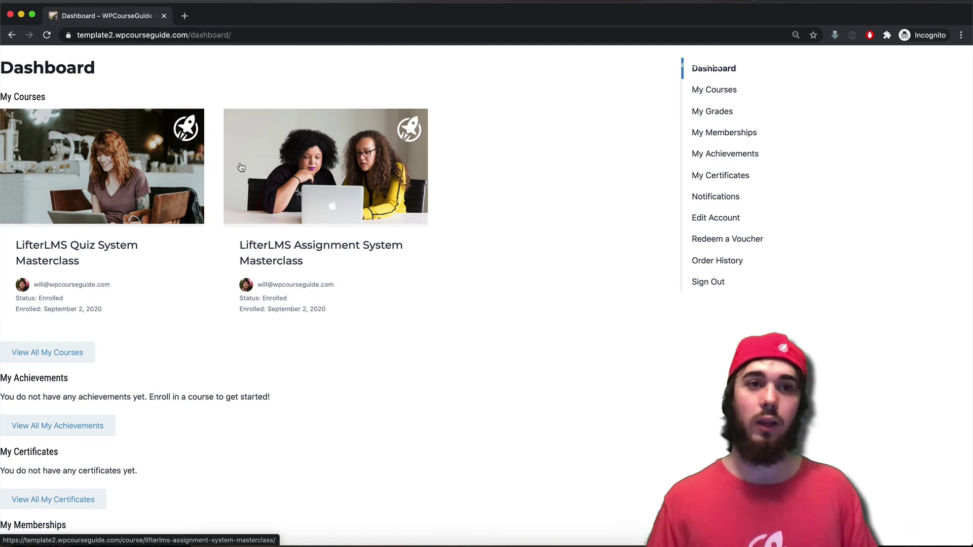
- Close the private window and return to the admin Courses list
left_click(21, 14)
left_click(14, 60)
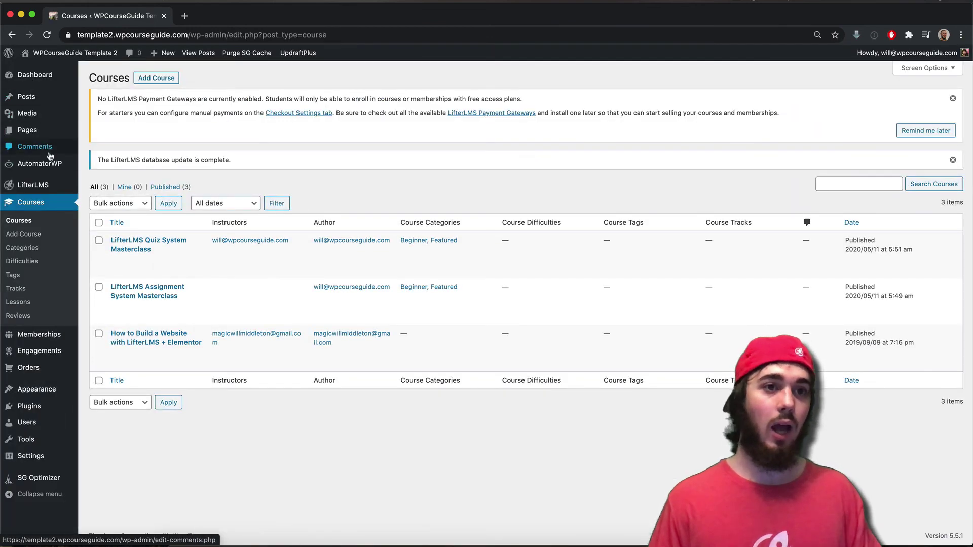
- Open Auto Enroll Trigger from the AutomatorWP Automations list
left_click(49, 163)
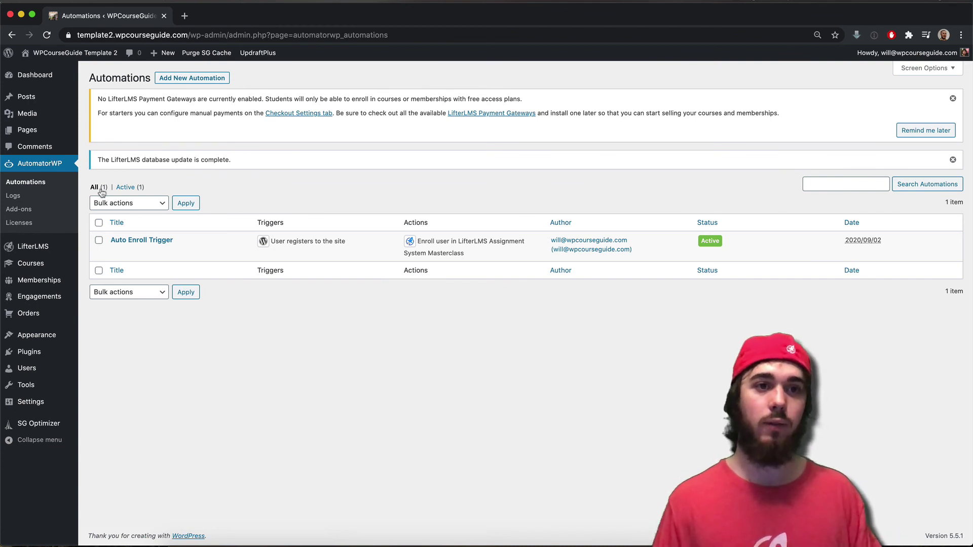
left_click(144, 240)
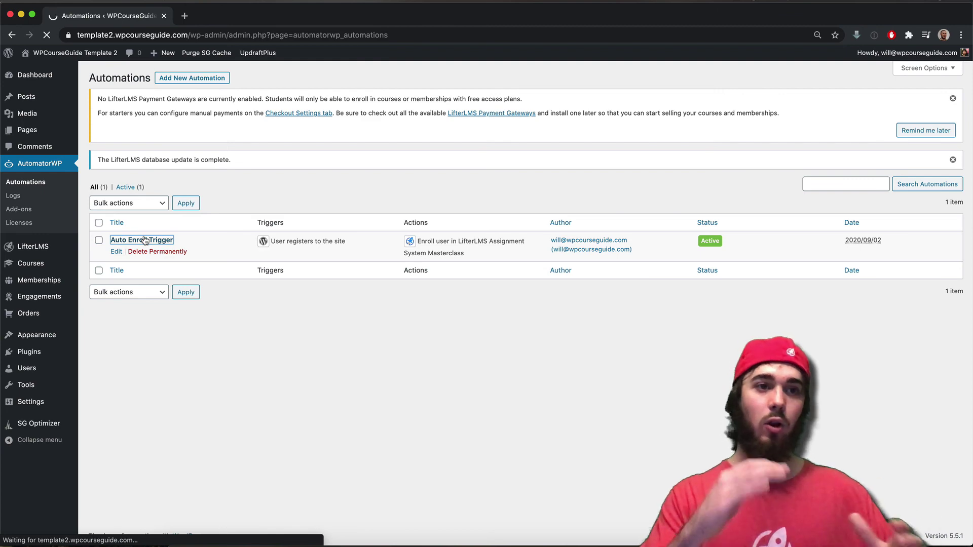